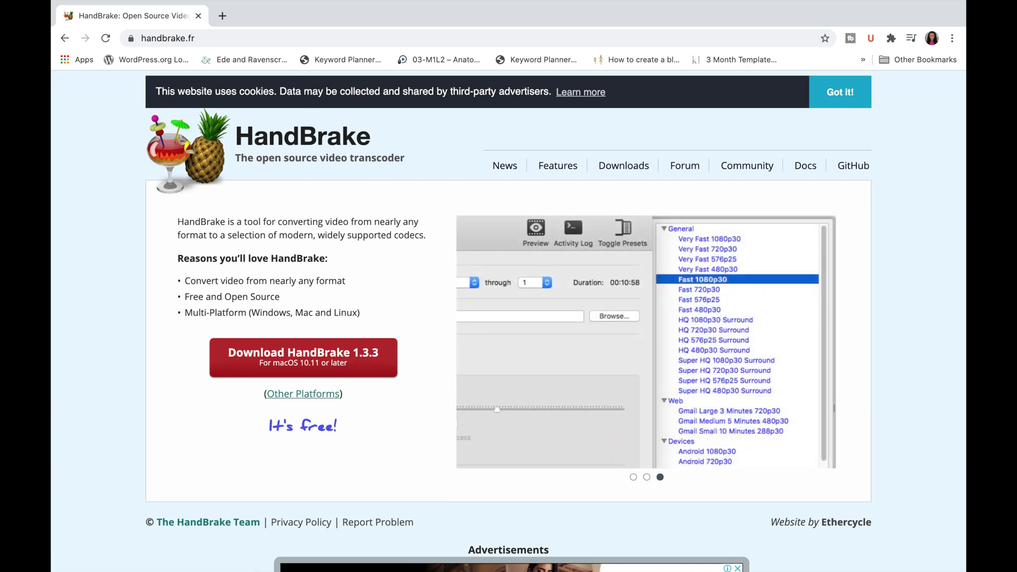
# Step: Open HandBrake's Other Platforms downloads page in a new Chrome tab and switch to it
pyautogui.moveTo(814, 561)
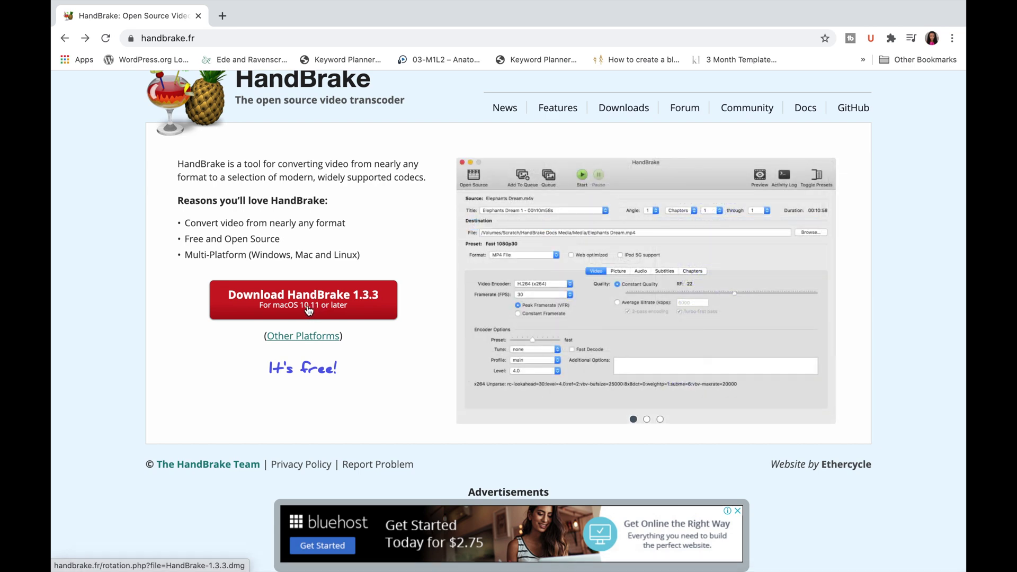
pyautogui.rightClick(315, 339)
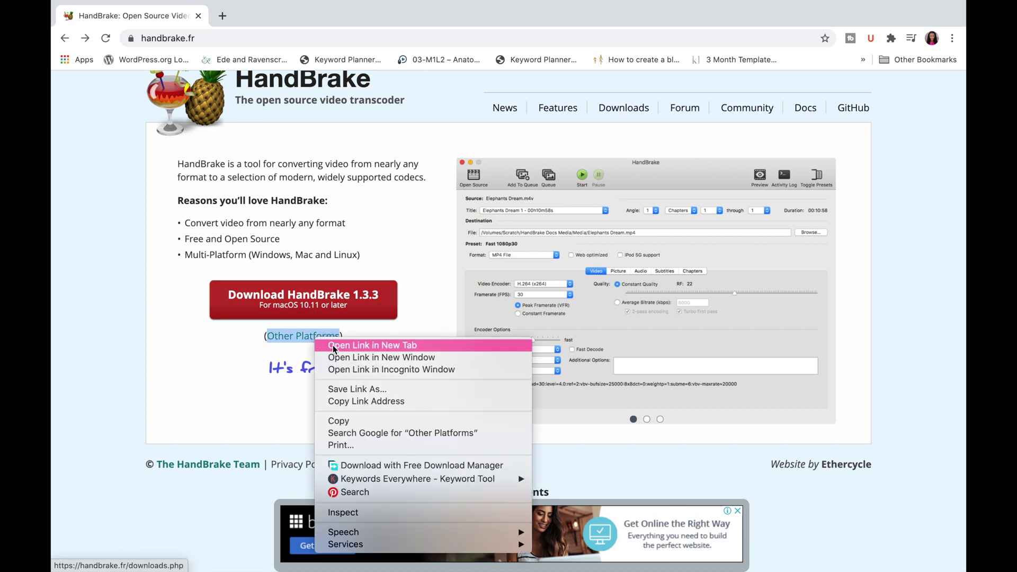
pyautogui.click(333, 345)
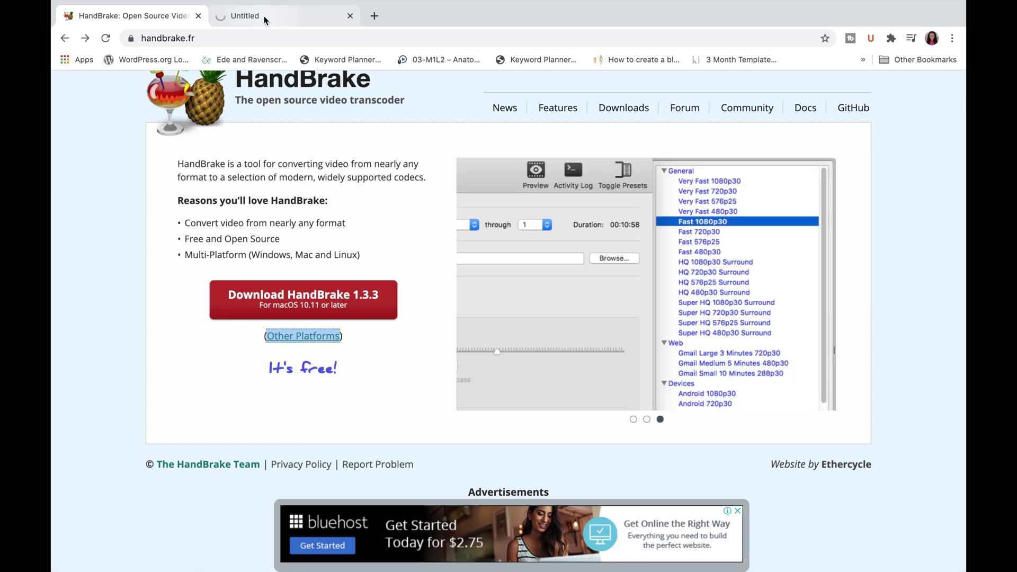
pyautogui.click(264, 19)
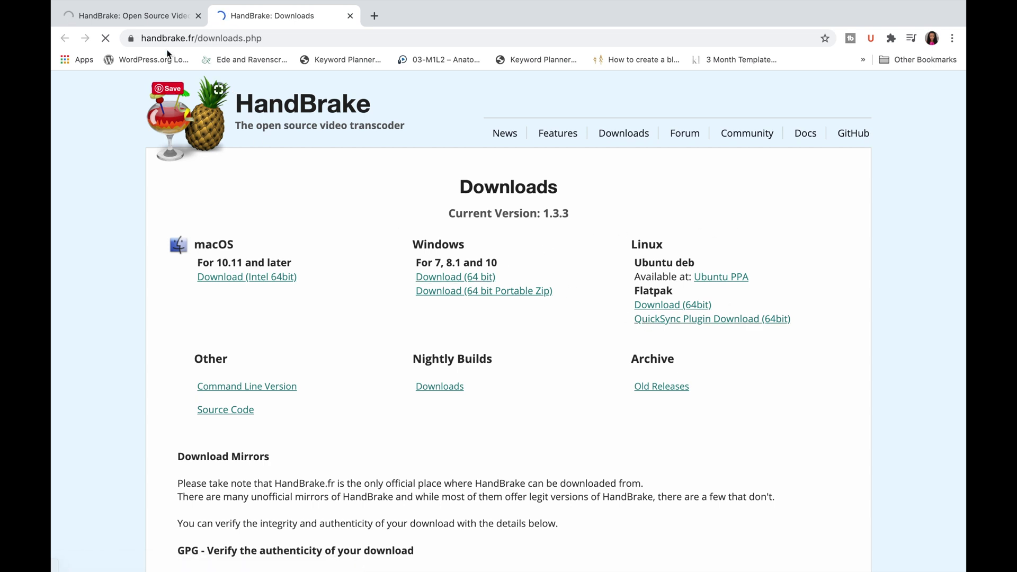
# Step: Switch back to the HandBrake home page tab in Chrome
pyautogui.click(145, 19)
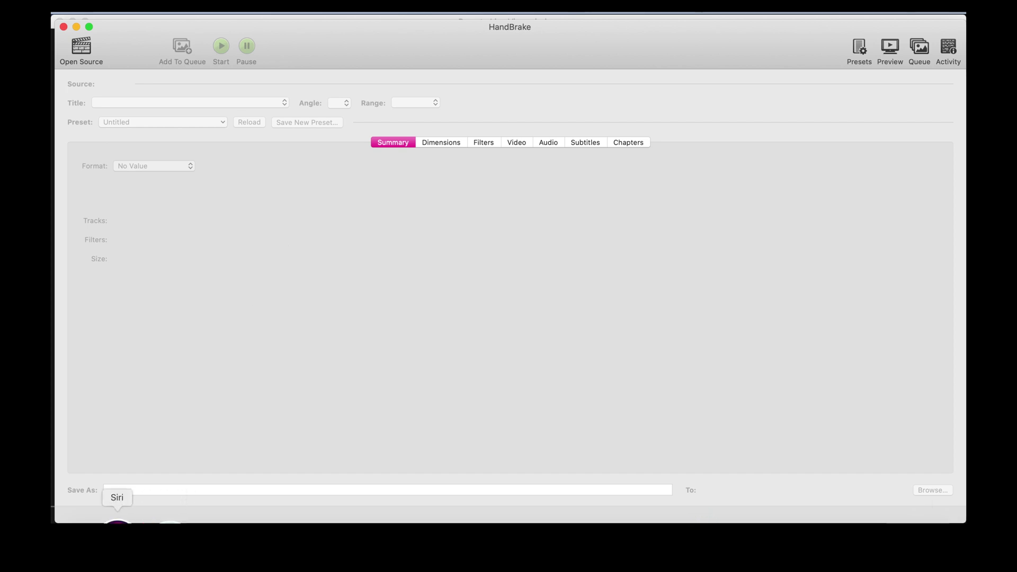
# Step: Load 'mistakes youtubers make when filming videos.mov' from Documents as the source video
pyautogui.click(85, 51)
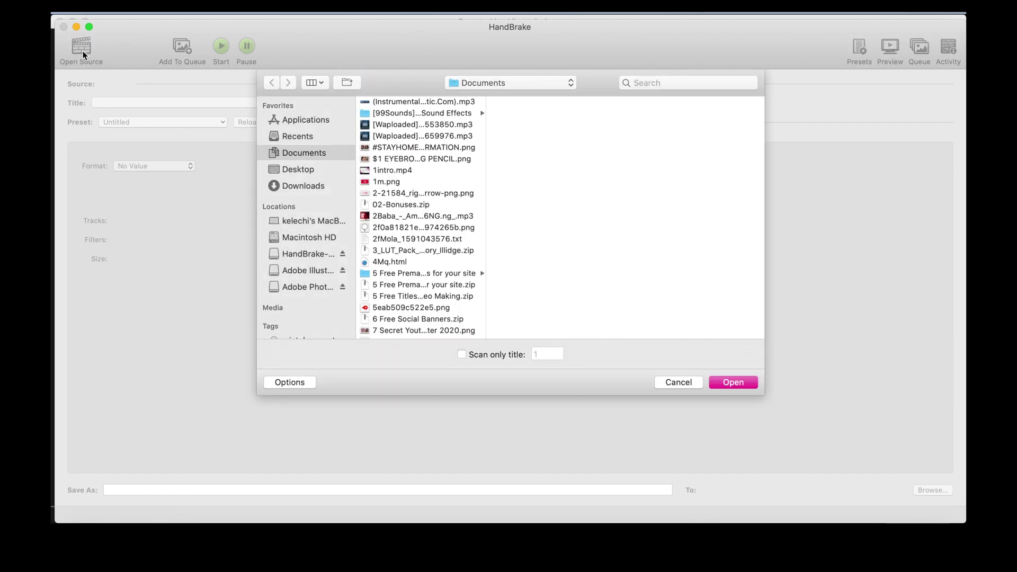
pyautogui.scroll(-10, 459, 288)
pyautogui.scroll(-20, 430, 272)
pyautogui.scroll(-20, 431, 273)
pyautogui.scroll(-20, 431, 273)
pyautogui.scroll(-20, 430, 273)
pyautogui.scroll(2, 430, 265)
pyautogui.scroll(-15, 431, 265)
pyautogui.scroll(2, 431, 265)
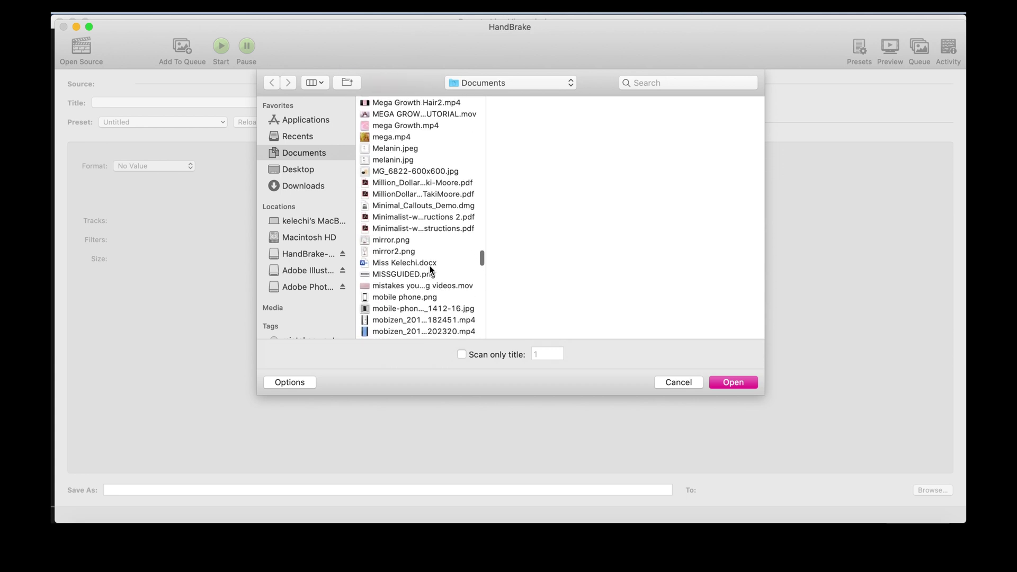
pyautogui.scroll(1, 417, 225)
pyautogui.scroll(-5, 417, 224)
pyautogui.click(412, 234)
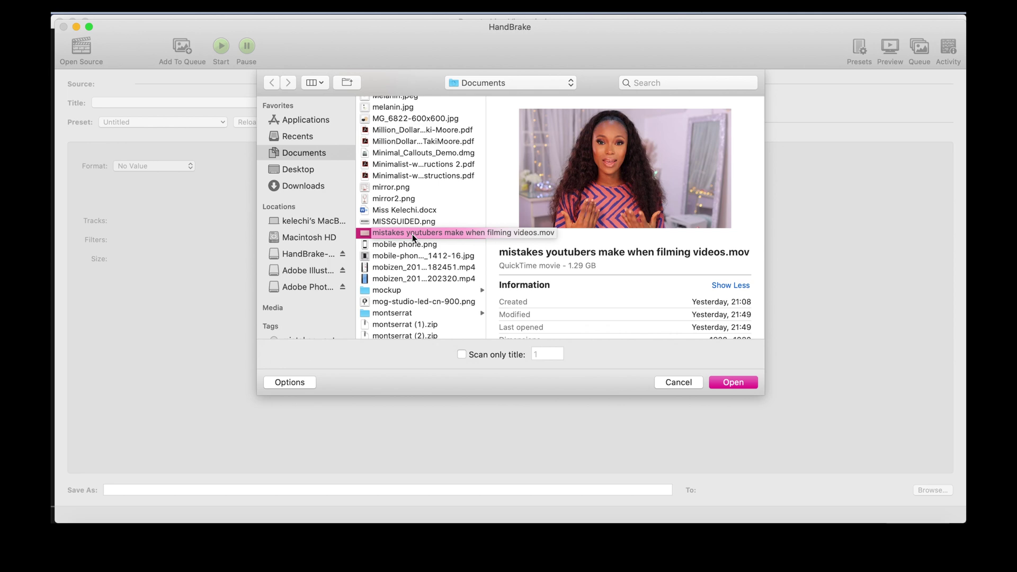
pyautogui.click(736, 382)
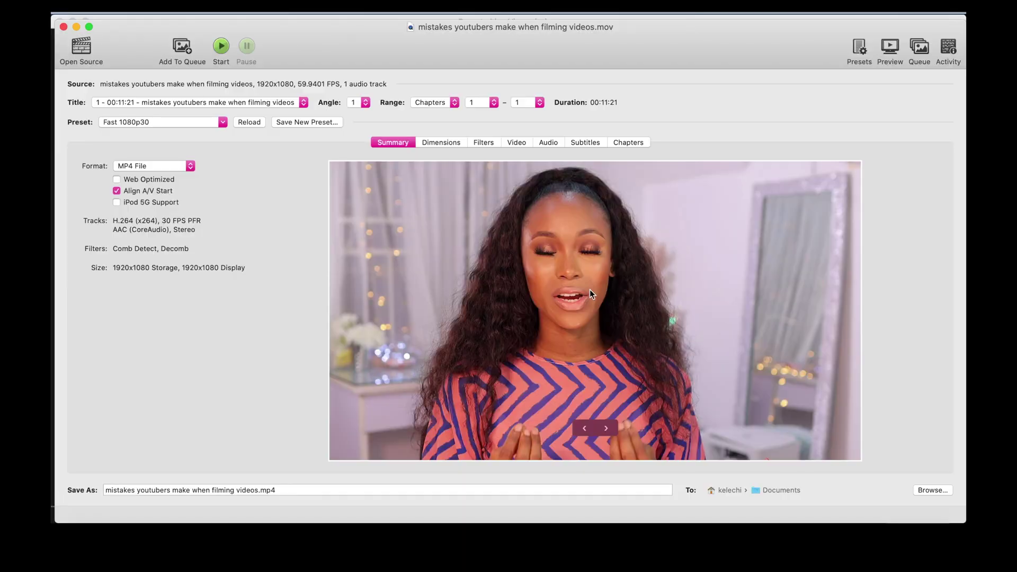
# Step: Keep the Fast 1080p30 preset, tick Web Optimized, and show the H.264 RF 22 video settings
pyautogui.click(101, 102)
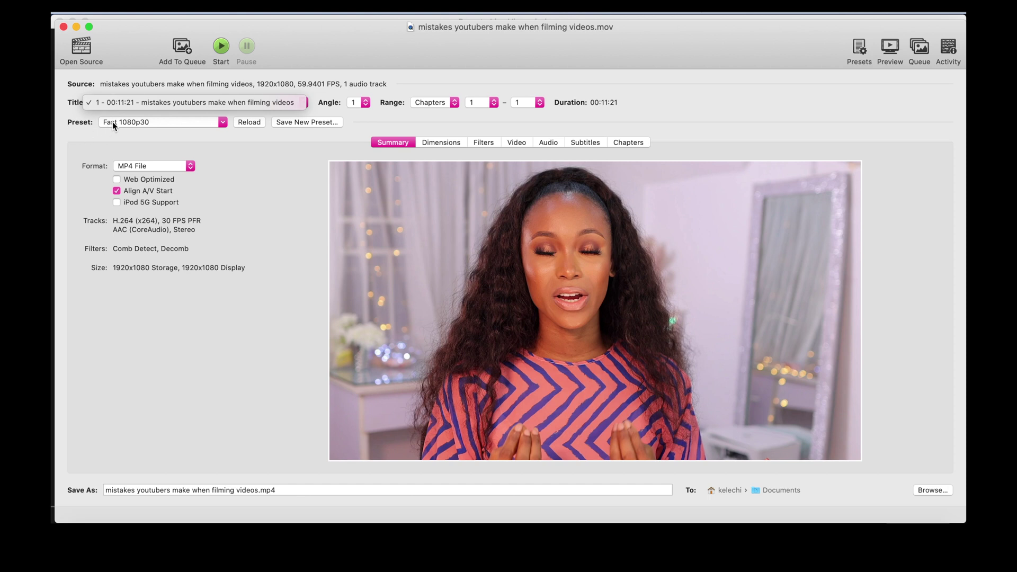
pyautogui.click(112, 122)
pyautogui.click(112, 121)
pyautogui.click(66, 142)
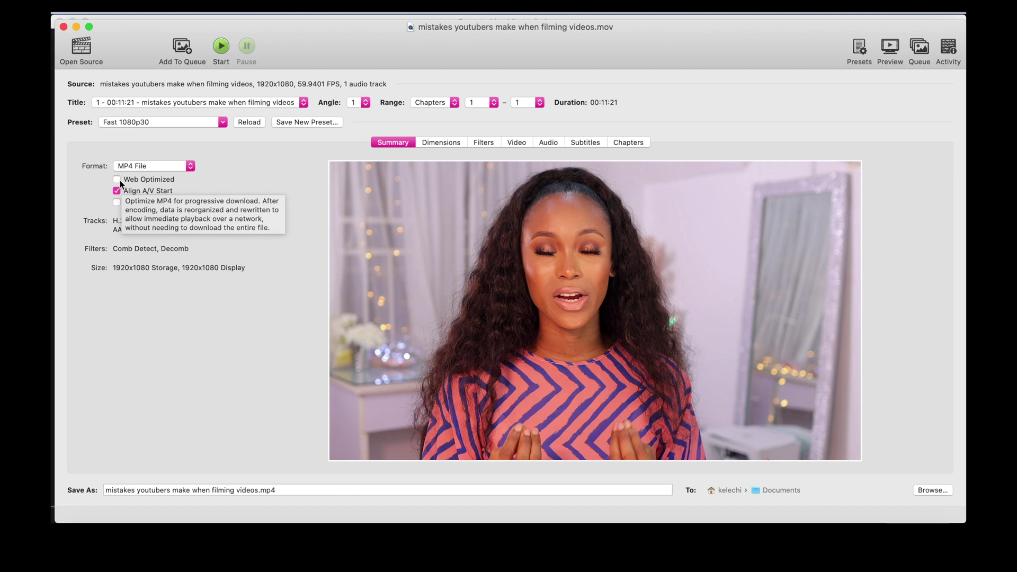
pyautogui.click(120, 180)
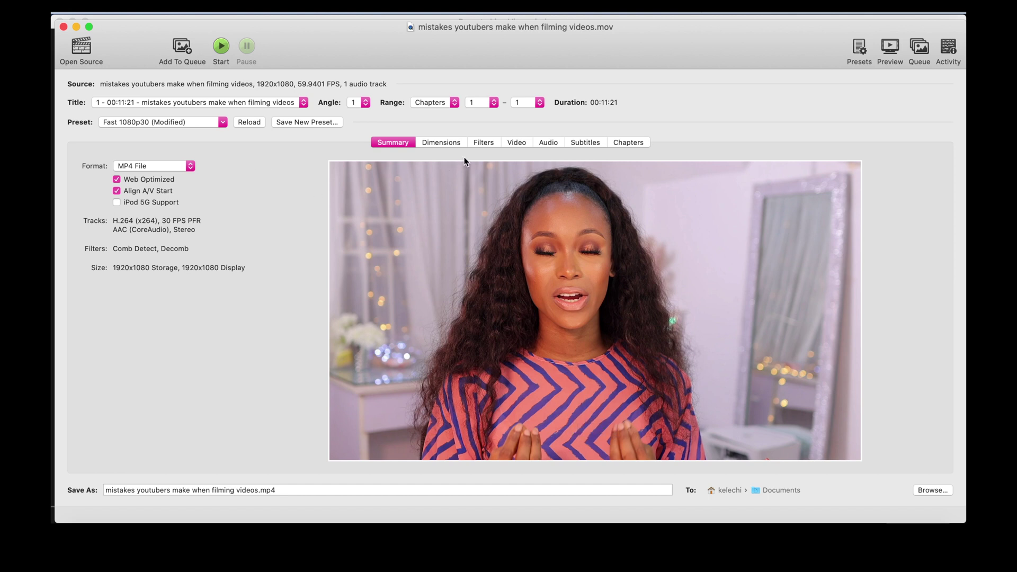
pyautogui.click(517, 142)
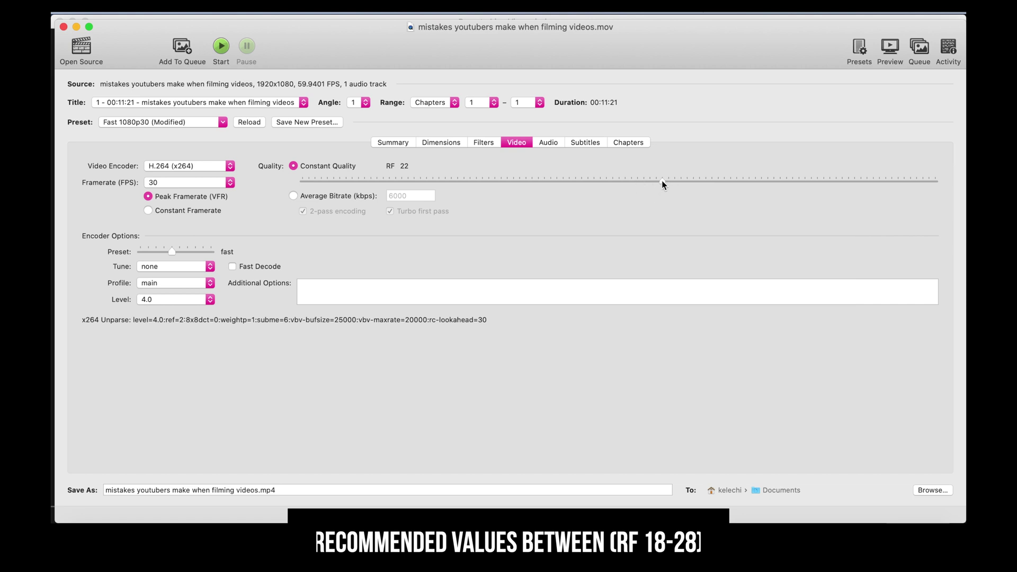
pyautogui.moveTo(662, 181)
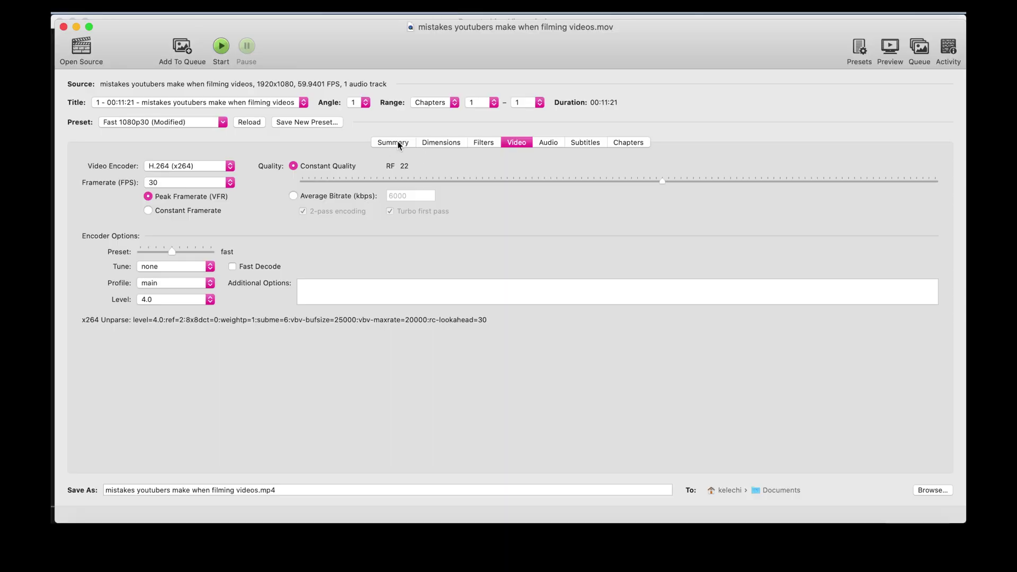
# Step: Return to the Summary showing the web-optimized MP4, H.264 30 fps, AAC stereo, 1920x1080
pyautogui.click(399, 144)
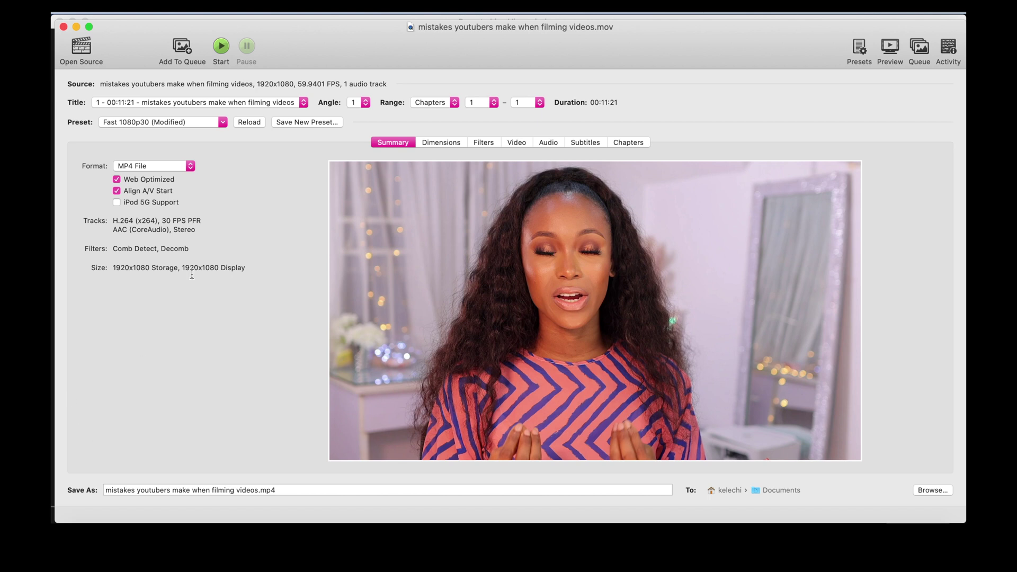
# Step: Change the output destination from Desktop to Downloads and grant HandBrake access to it
pyautogui.click(932, 491)
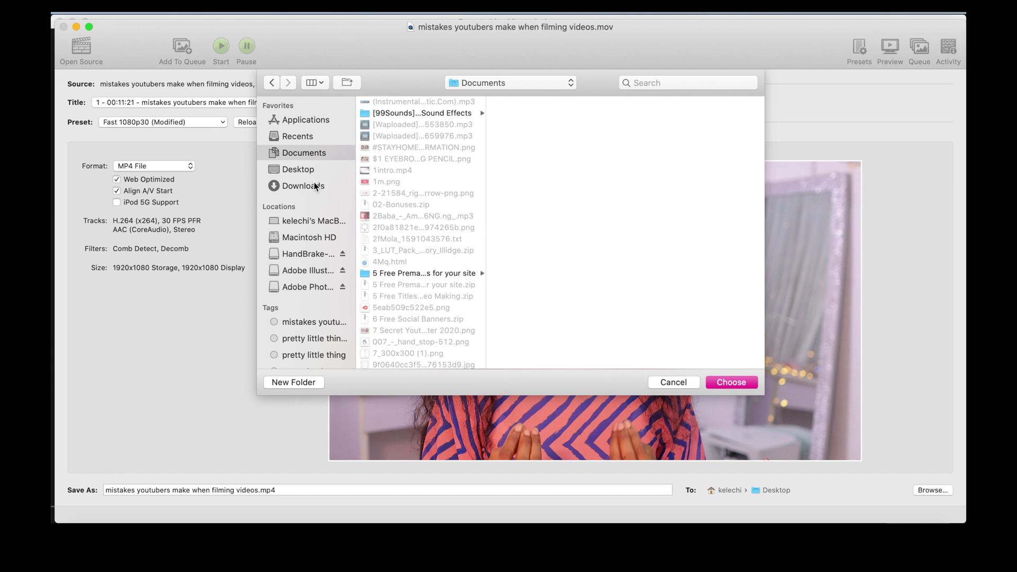
pyautogui.click(315, 187)
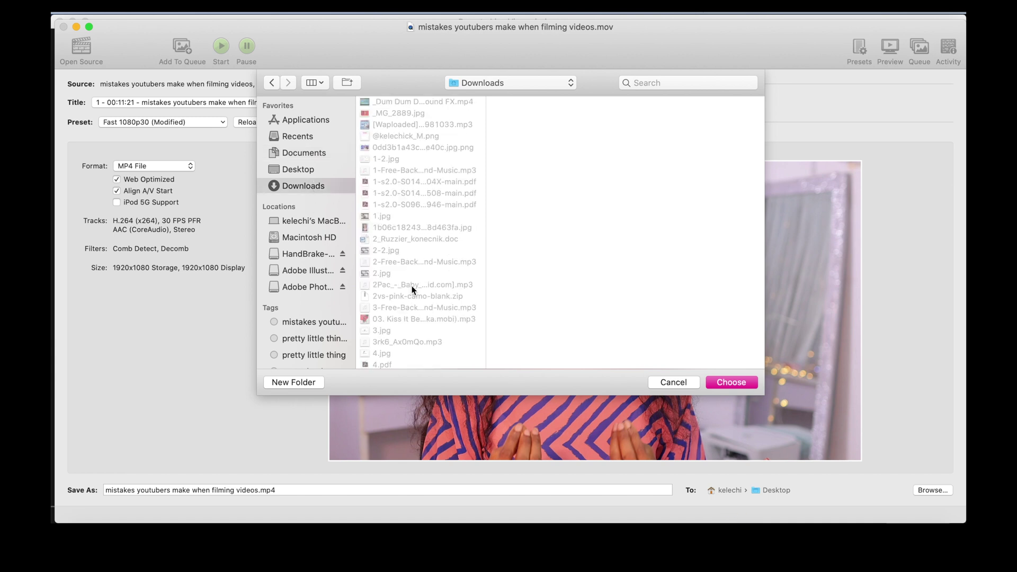
pyautogui.click(727, 382)
pyautogui.click(603, 202)
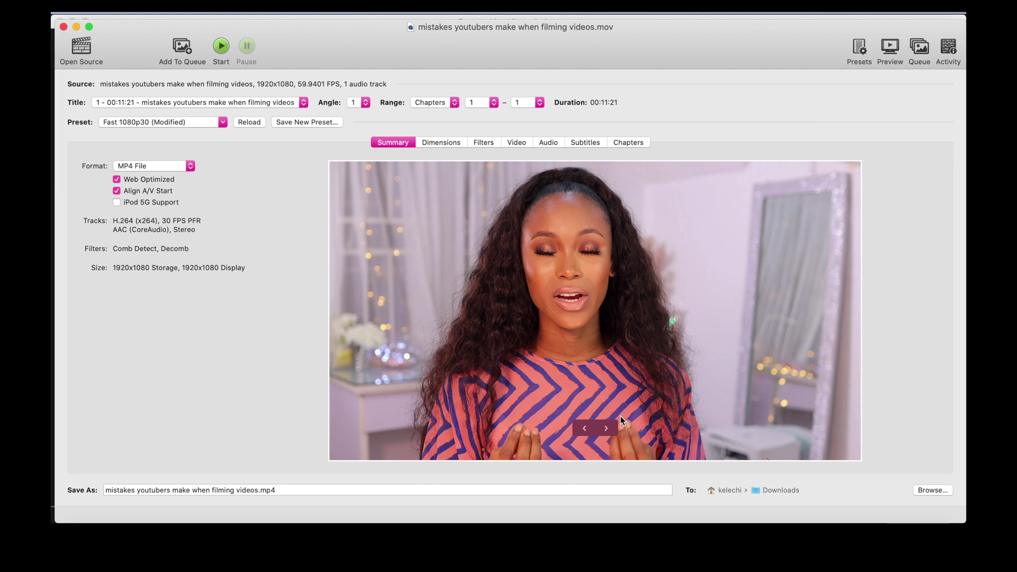
# Step: Start the encode and let it run until HandBrake reports Encode Finished
pyautogui.click(221, 45)
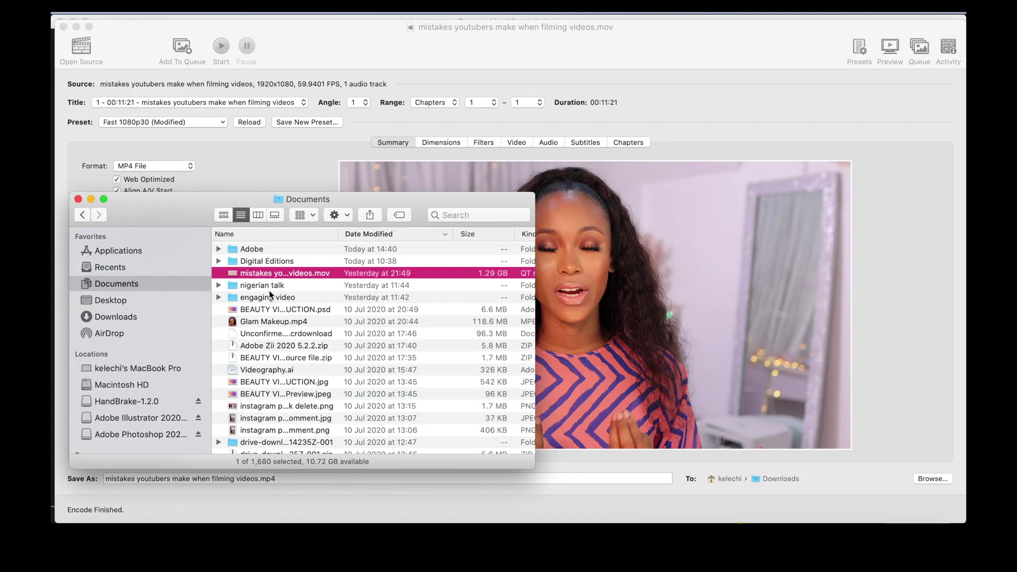
# Step: Check the new 469.7 MB MP4 in Downloads, then raise the RF quality value to shrink the file
pyautogui.click(170, 316)
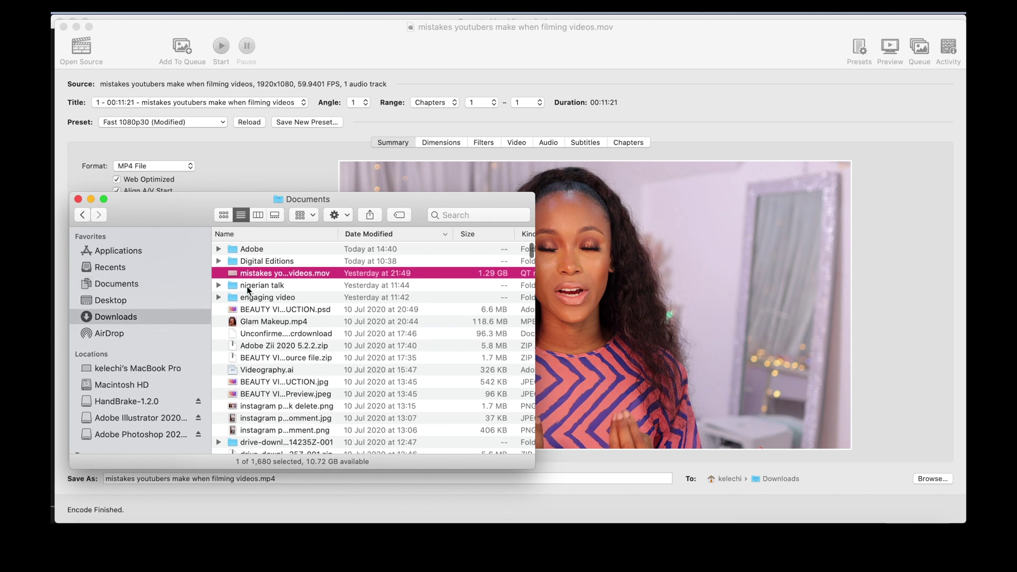
pyautogui.scroll(3, 290, 259)
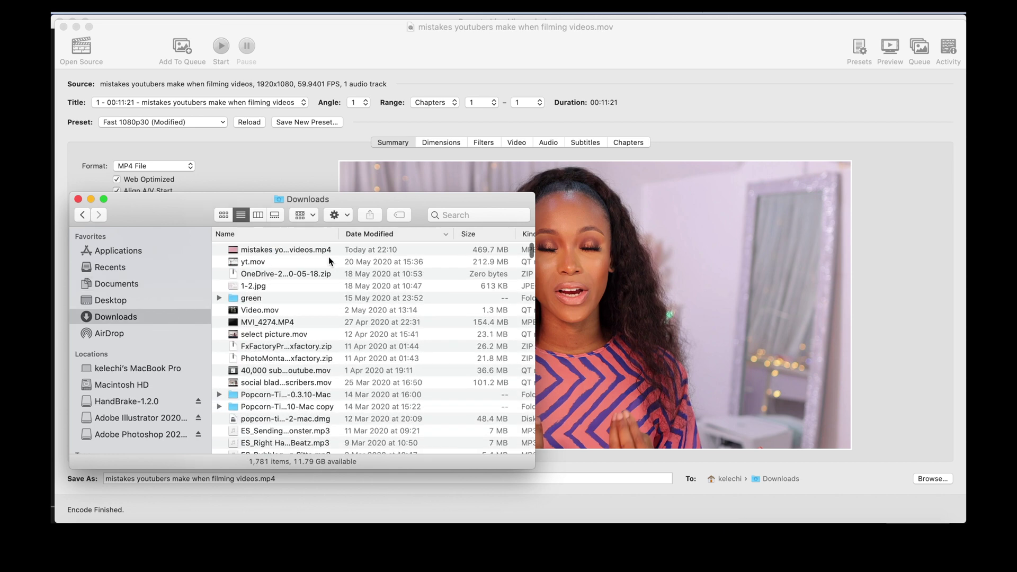
pyautogui.click(316, 250)
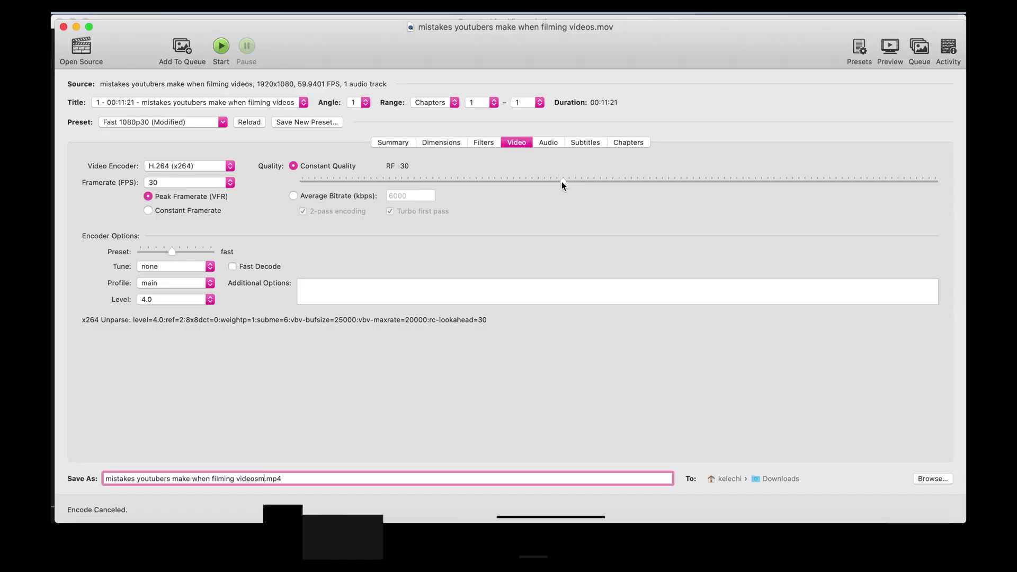
pyautogui.moveTo(562, 182); pyautogui.dragTo(517, 181)
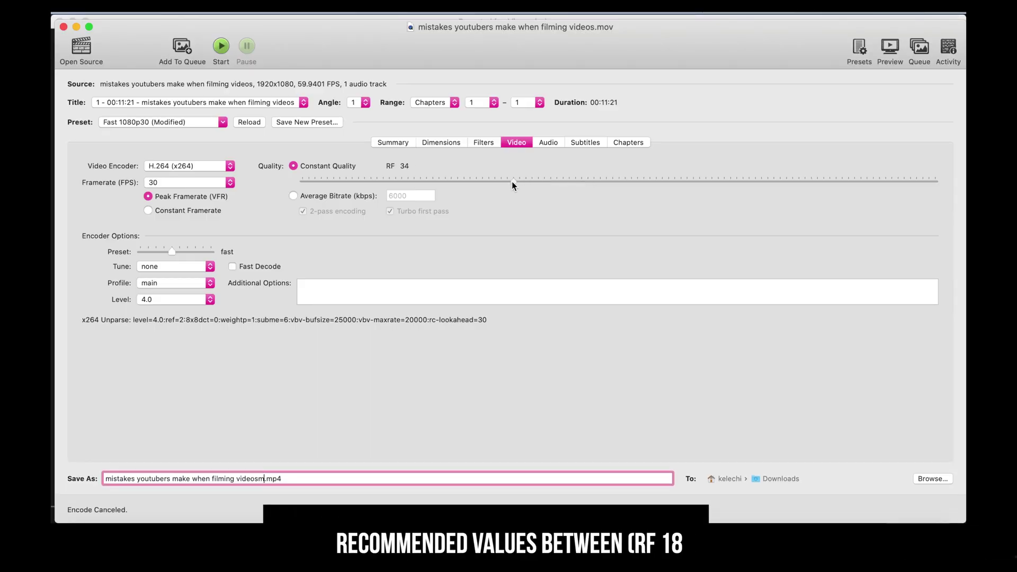